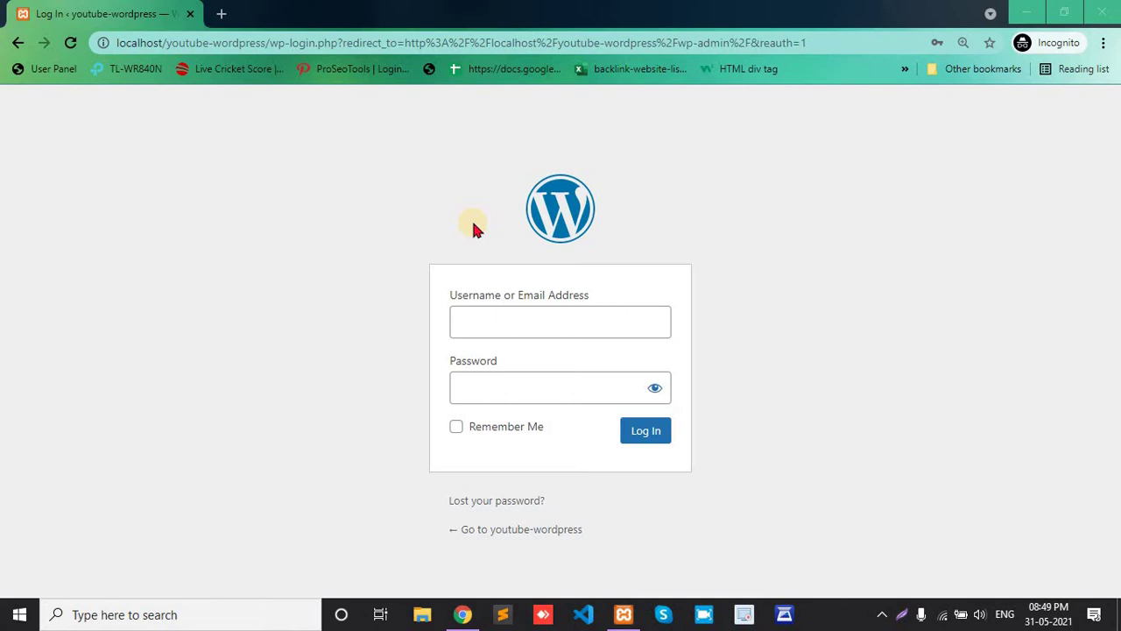
Step: Sign in to the WordPress admin with the saved admin account's autofilled credentials
{"action": "left_click", "coordinate": [526, 319]}
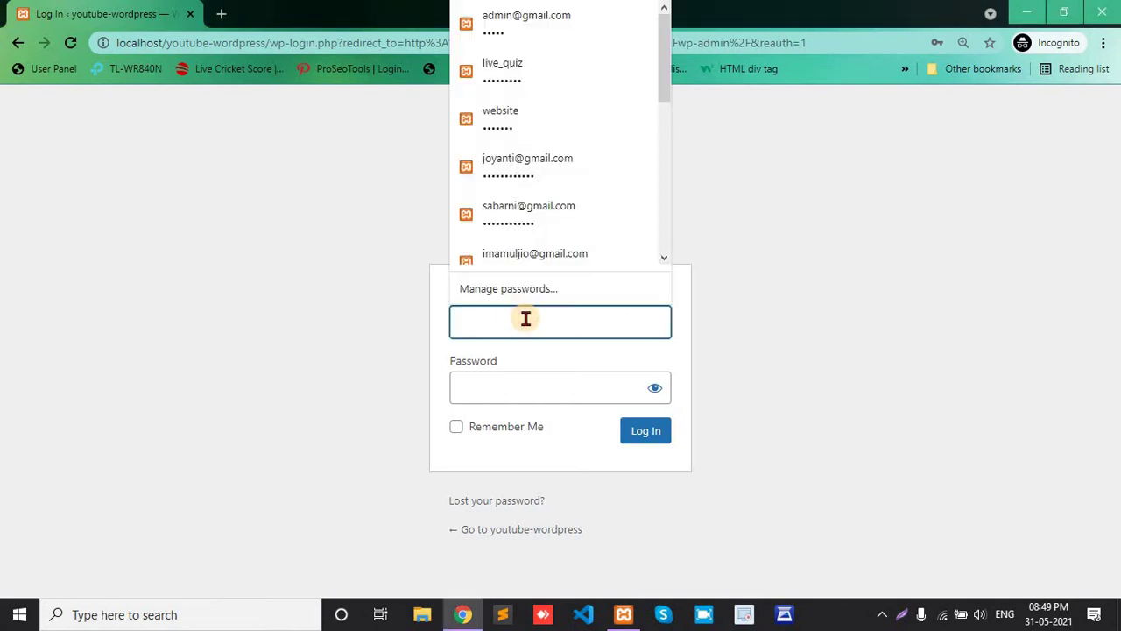
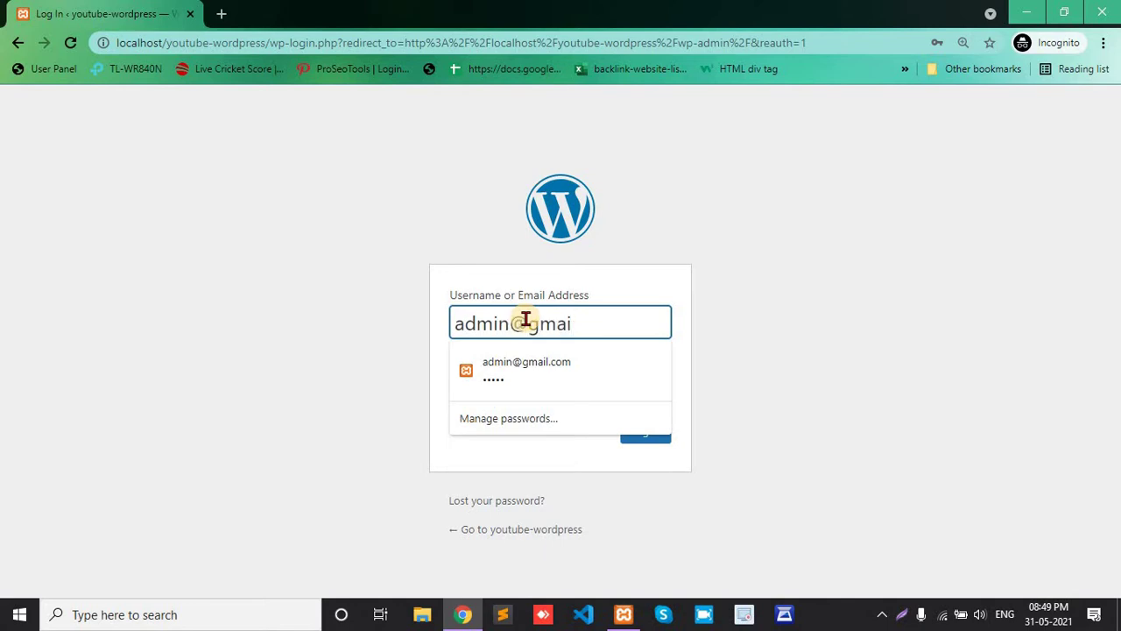
{"action": "key", "text": "Down"}
{"action": "key", "text": "Return"}
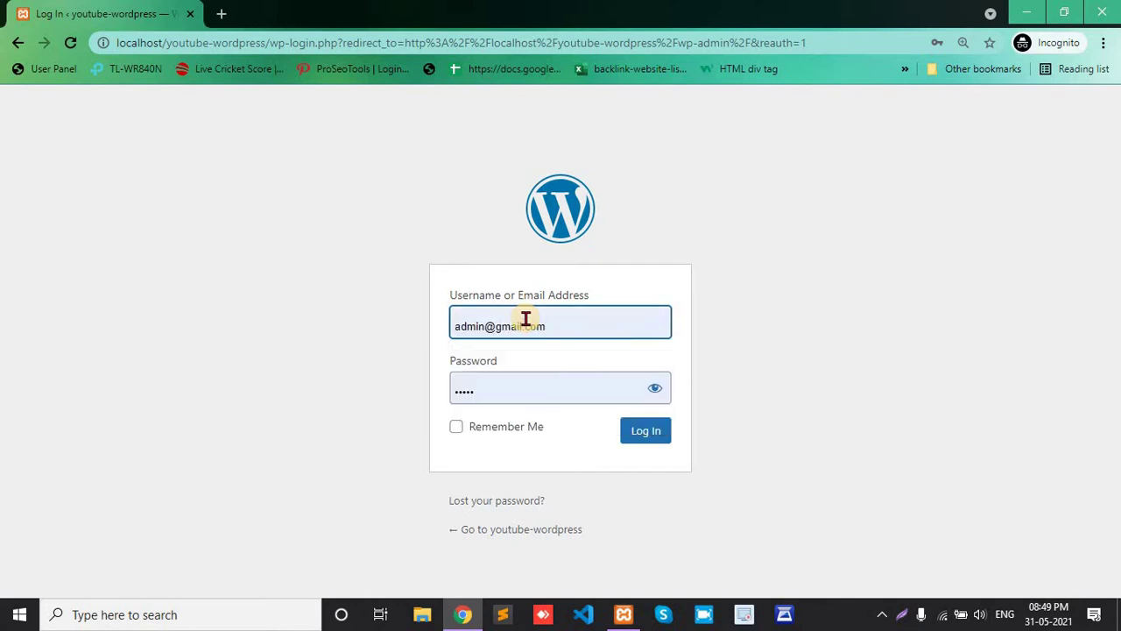
{"action": "left_click", "coordinate": [633, 432]}
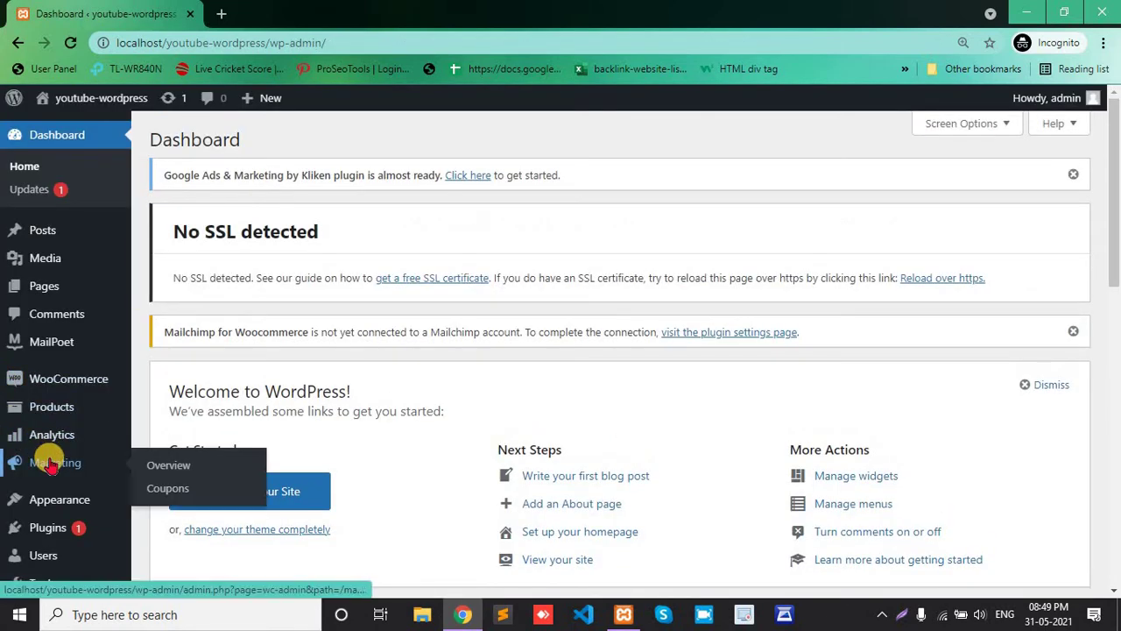
Step: Browse the installed Plugins list, then go to the Add New plugins page
{"action": "left_click", "coordinate": [50, 522]}
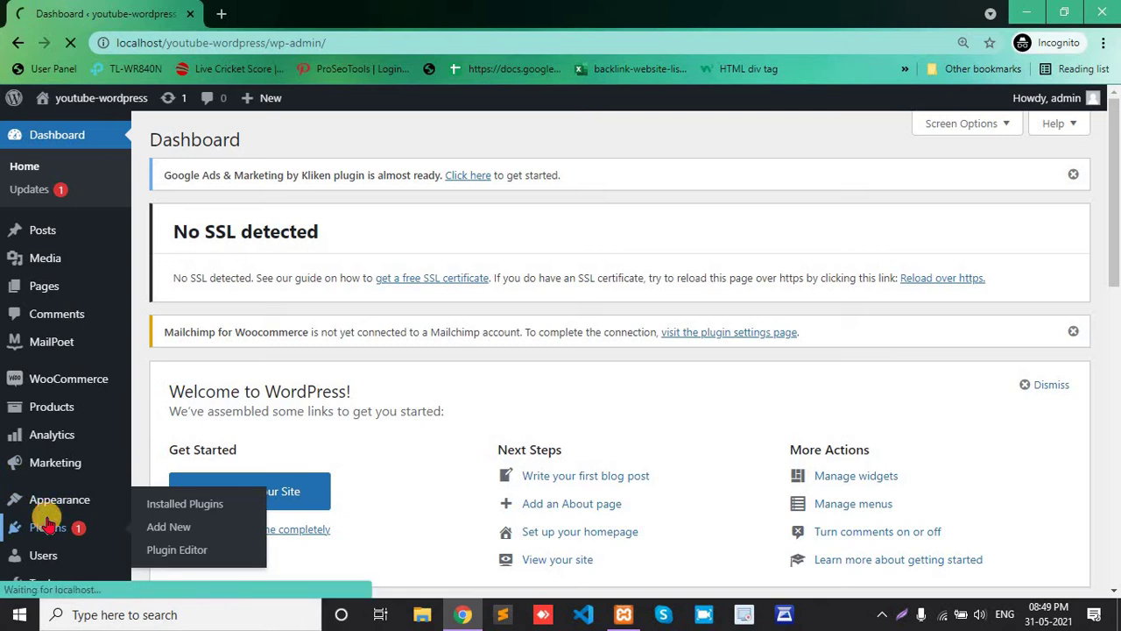
{"action": "scroll", "coordinate": [456, 412], "scroll_direction": "down", "scroll_amount": 3}
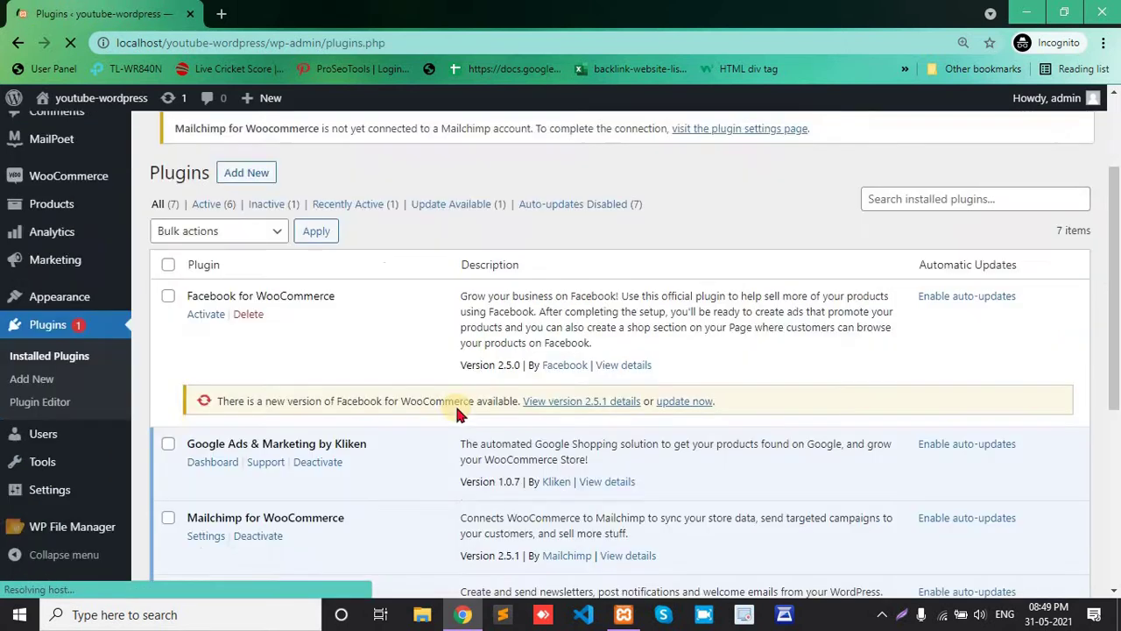
{"action": "scroll", "coordinate": [455, 412], "scroll_direction": "down", "scroll_amount": 1}
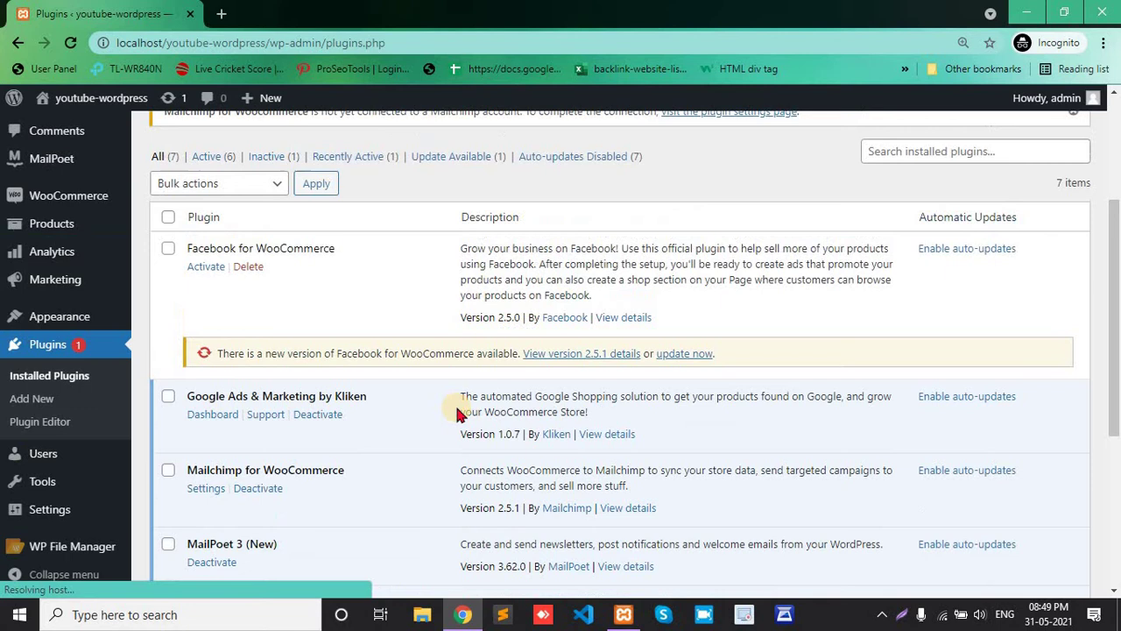
{"action": "scroll", "coordinate": [457, 414], "scroll_direction": "up", "scroll_amount": 2}
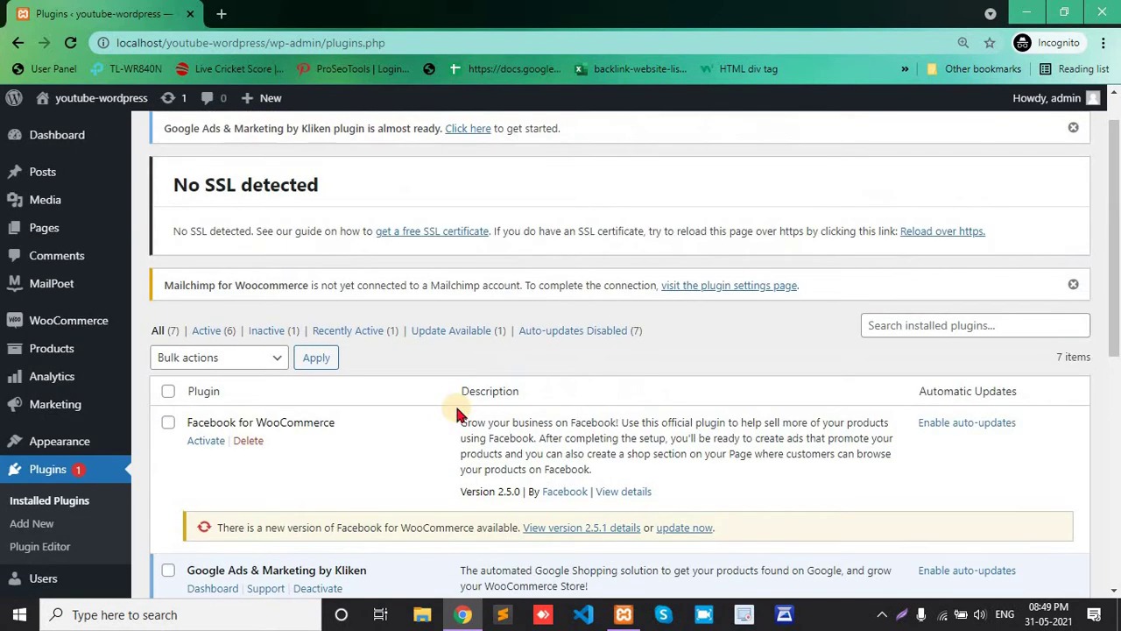
{"action": "scroll", "coordinate": [457, 414], "scroll_direction": "up", "scroll_amount": 1}
{"action": "left_click", "coordinate": [250, 143]}
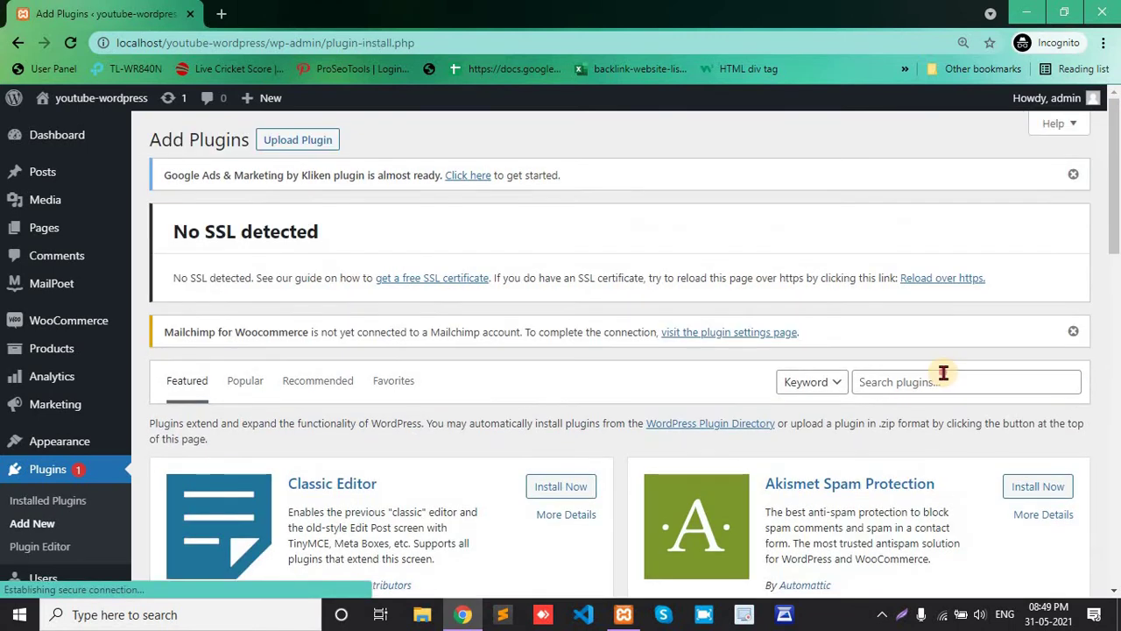
Step: Search the plugin directory for 'loginpress', then install and activate LoginPress
{"action": "left_click", "coordinate": [944, 377]}
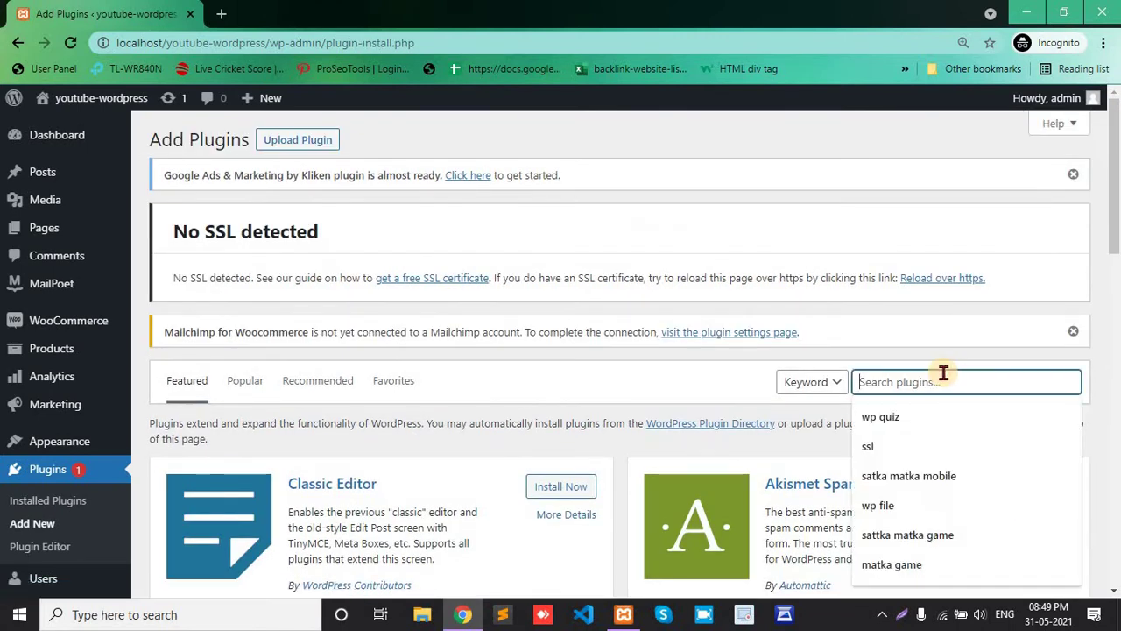
{"action": "type", "text": "log"}
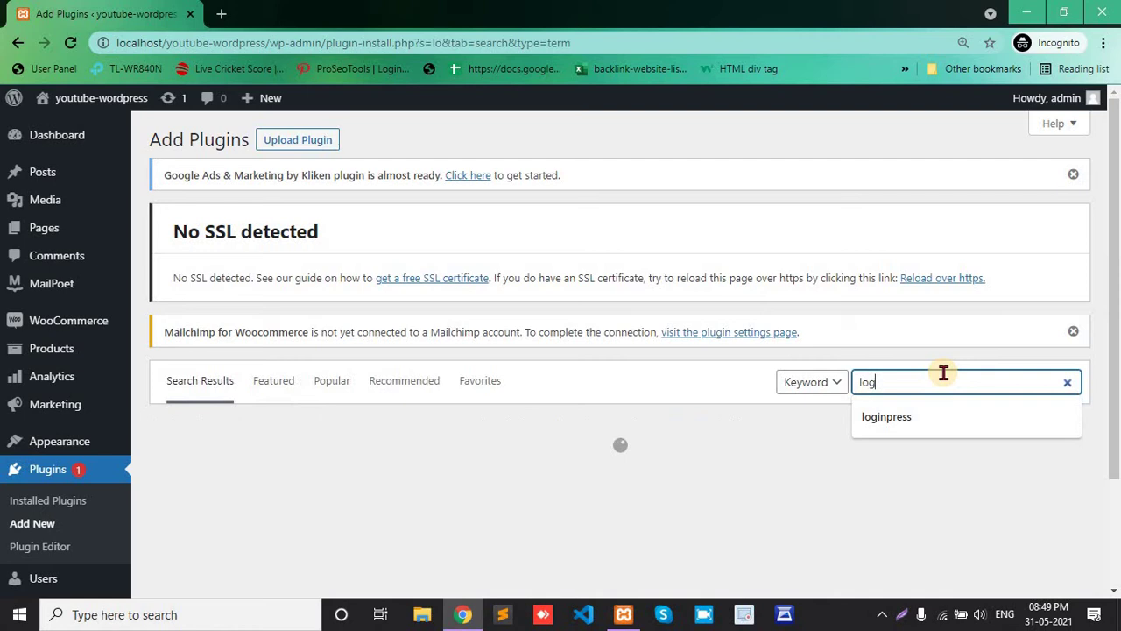
{"action": "type", "text": "inpress"}
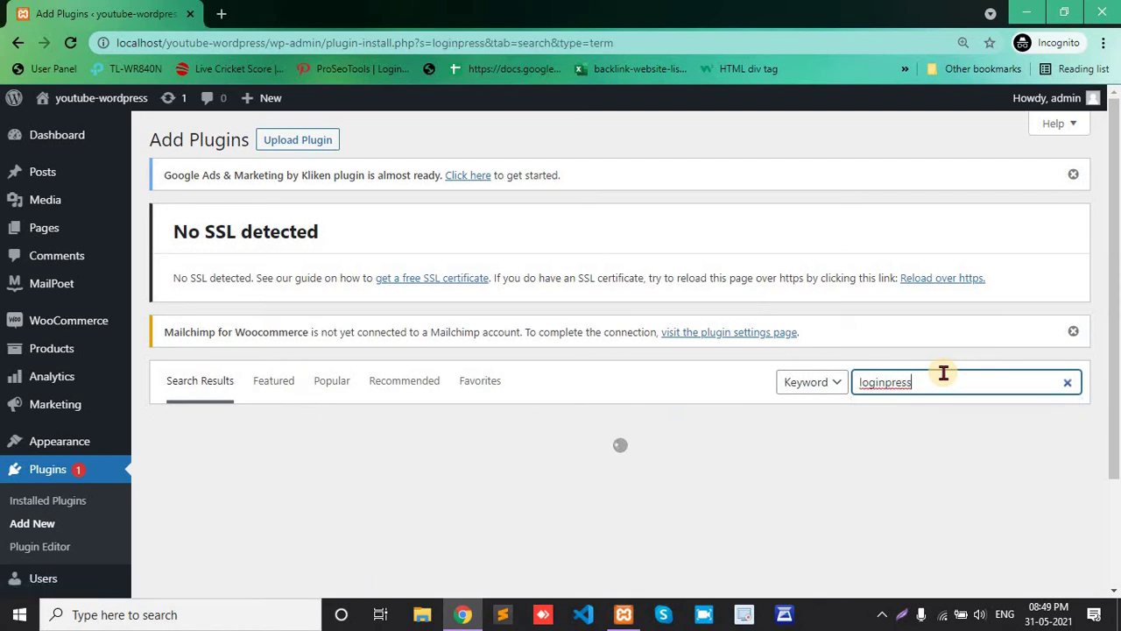
{"action": "scroll", "coordinate": [630, 287], "scroll_direction": "down", "scroll_amount": 2}
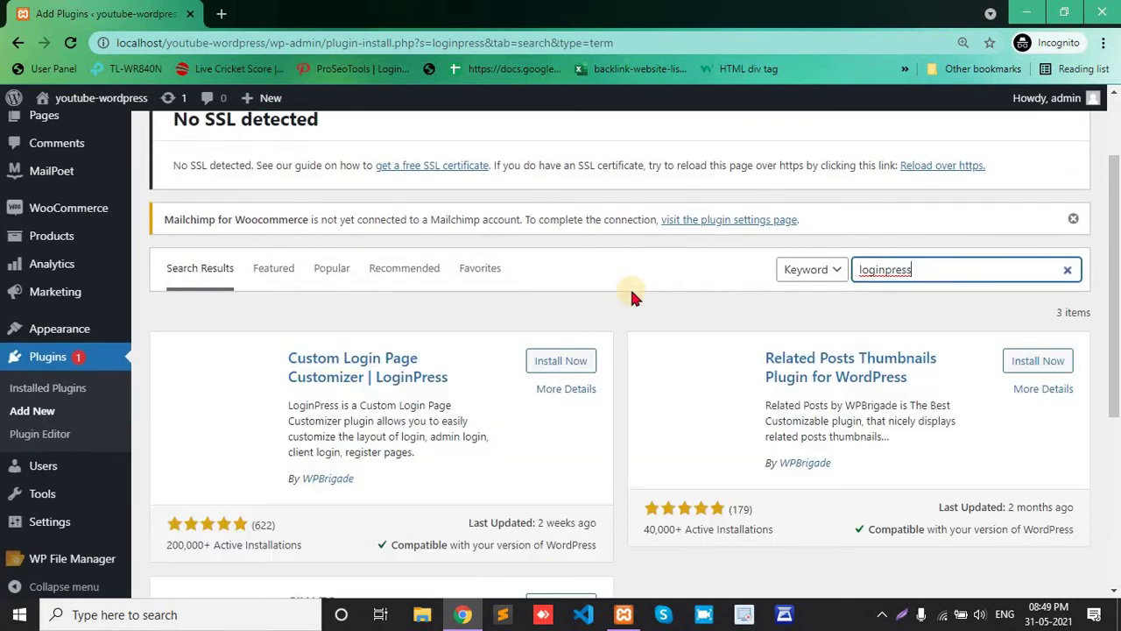
{"action": "left_click", "coordinate": [557, 369]}
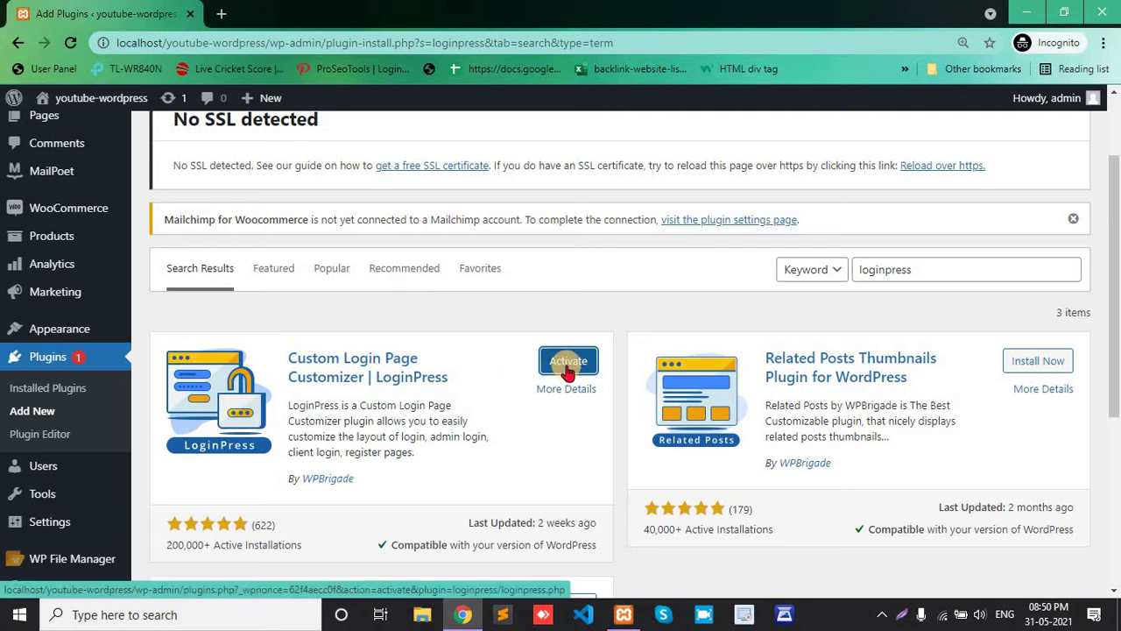
{"action": "left_click", "coordinate": [568, 364]}
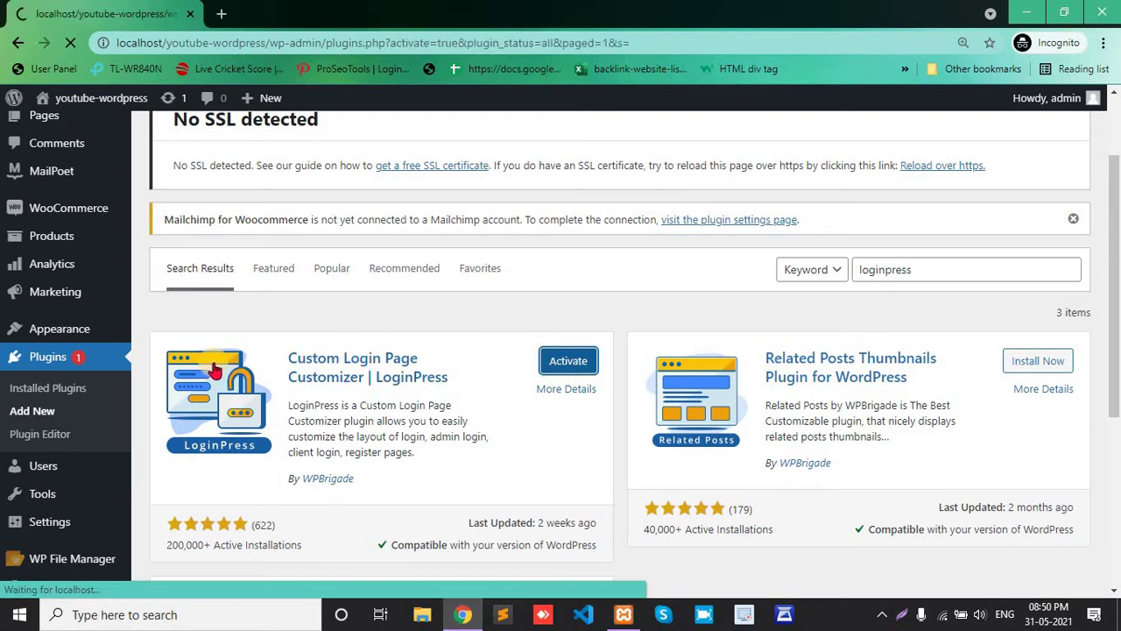
Step: Open the LoginPress Customizer and skip its data-sharing opt-in screen
{"action": "scroll", "coordinate": [88, 333], "scroll_direction": "down", "scroll_amount": 3}
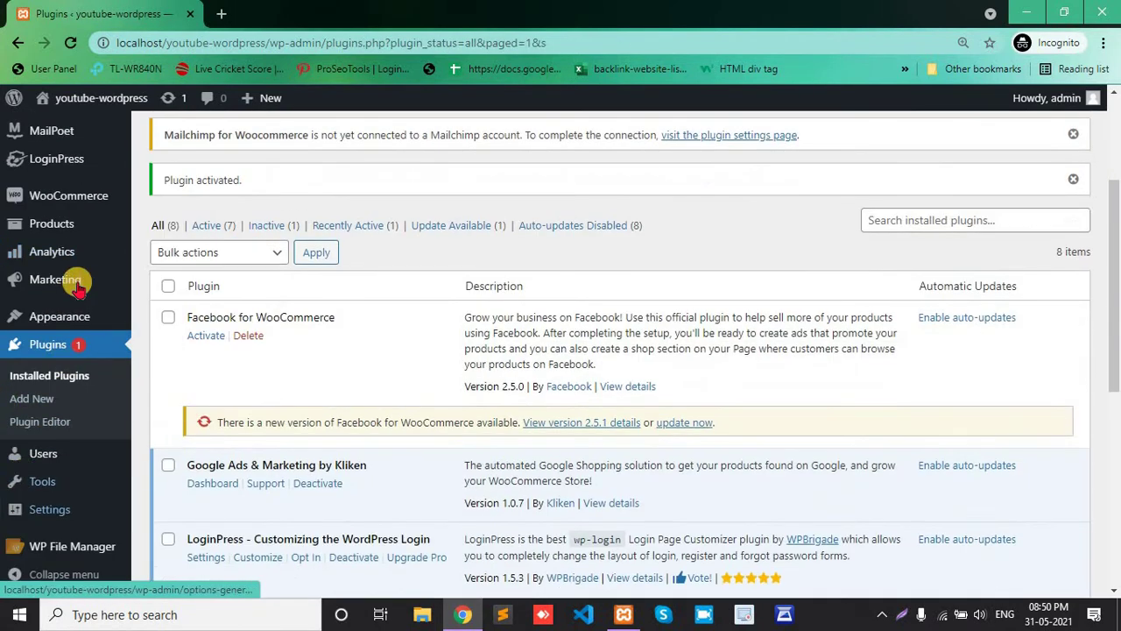
{"action": "scroll", "coordinate": [52, 219], "scroll_direction": "up", "scroll_amount": 2}
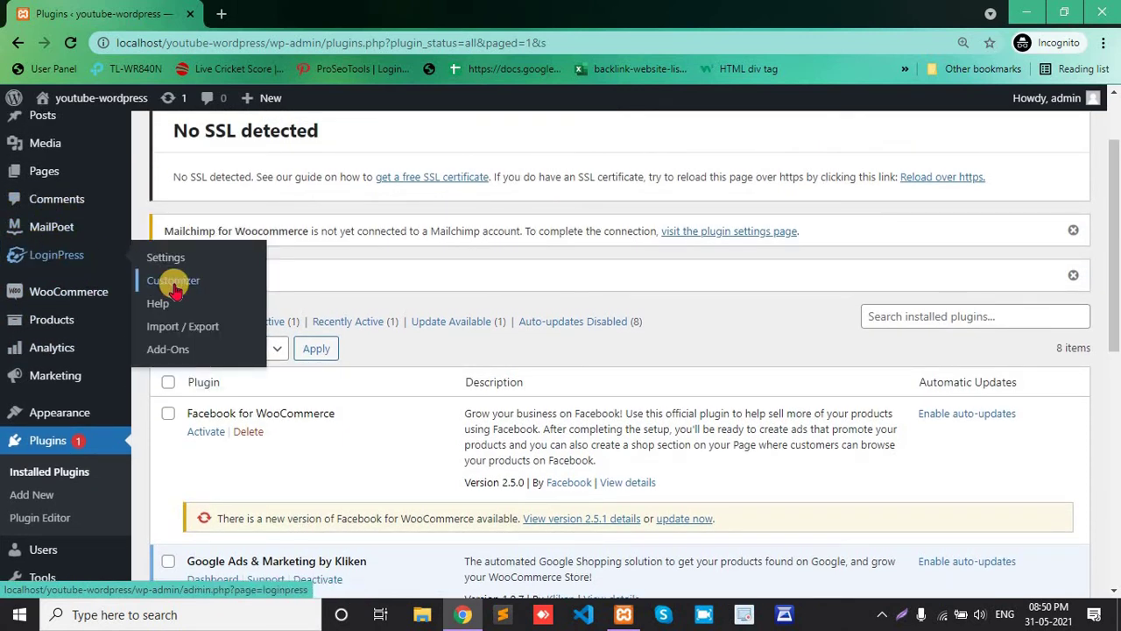
{"action": "left_click", "coordinate": [175, 290]}
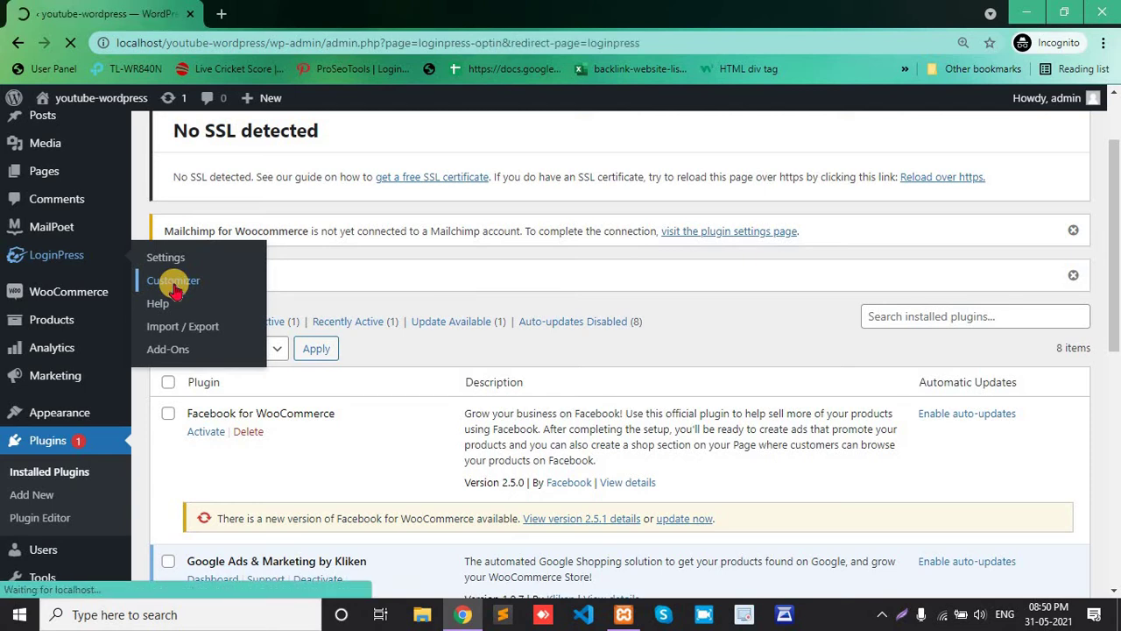
{"action": "scroll", "coordinate": [175, 290], "scroll_direction": "down", "scroll_amount": 2}
{"action": "scroll", "coordinate": [175, 290], "scroll_direction": "down", "scroll_amount": 1}
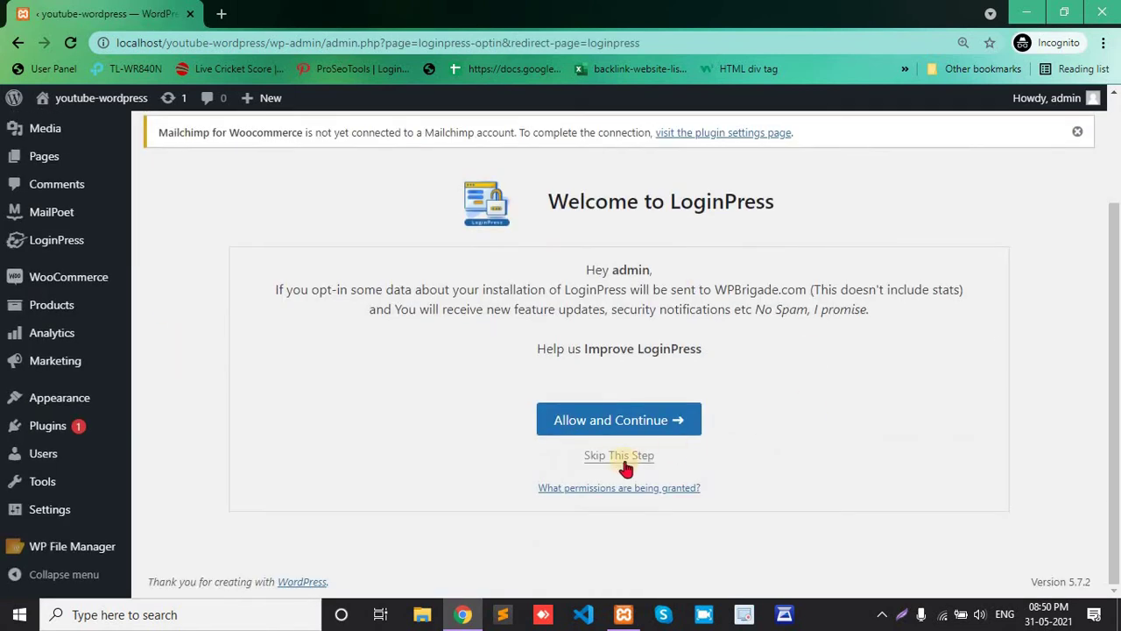
{"action": "left_click", "coordinate": [609, 466]}
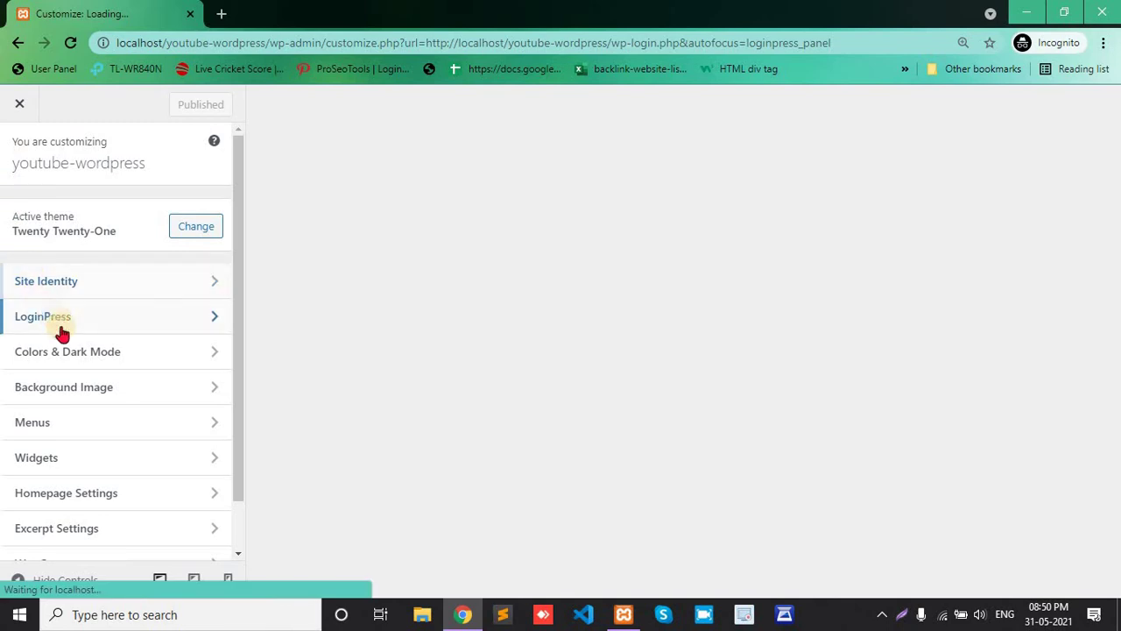
Step: In LoginPress Background, preview the foggy forest, then choose and publish the blue cave image
{"action": "left_click", "coordinate": [200, 325]}
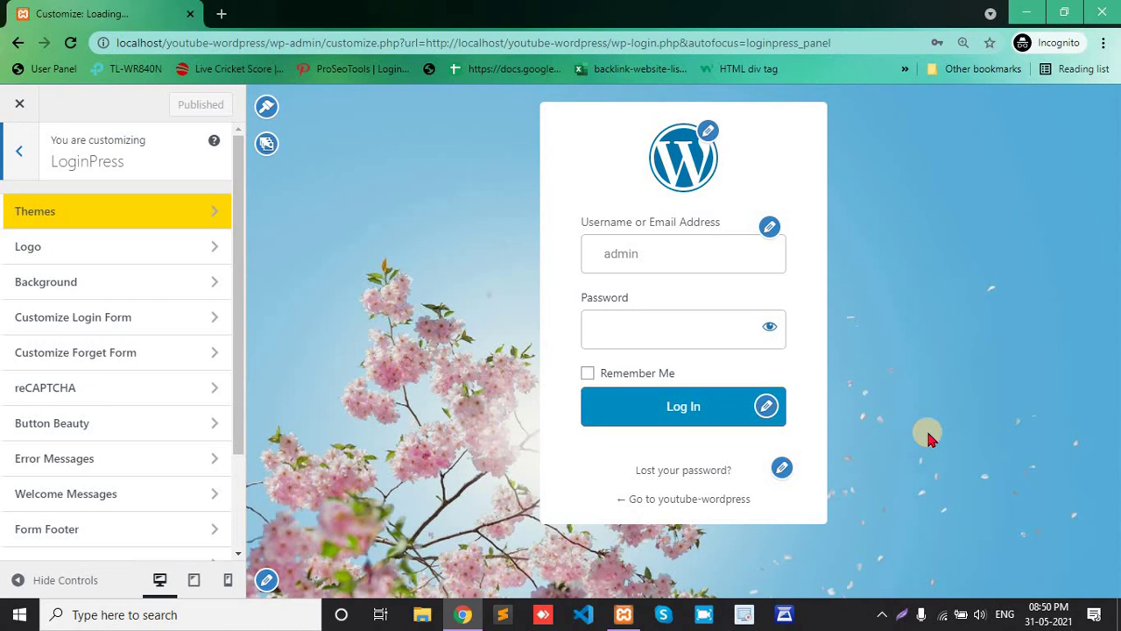
{"action": "left_click", "coordinate": [204, 289]}
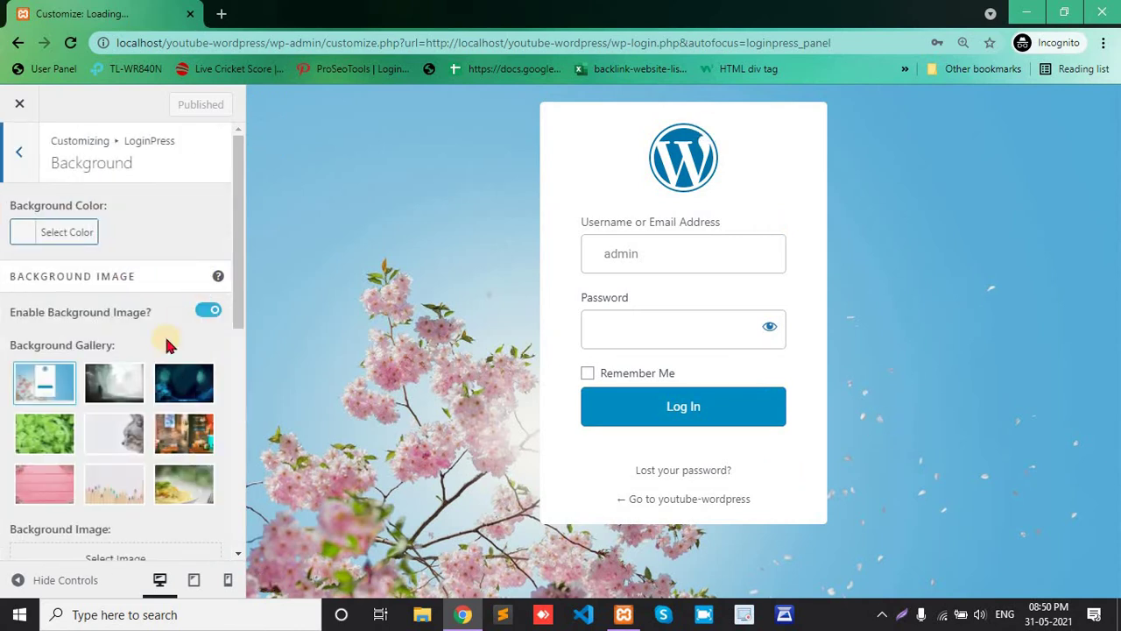
{"action": "scroll", "coordinate": [165, 340], "scroll_direction": "down", "scroll_amount": 2}
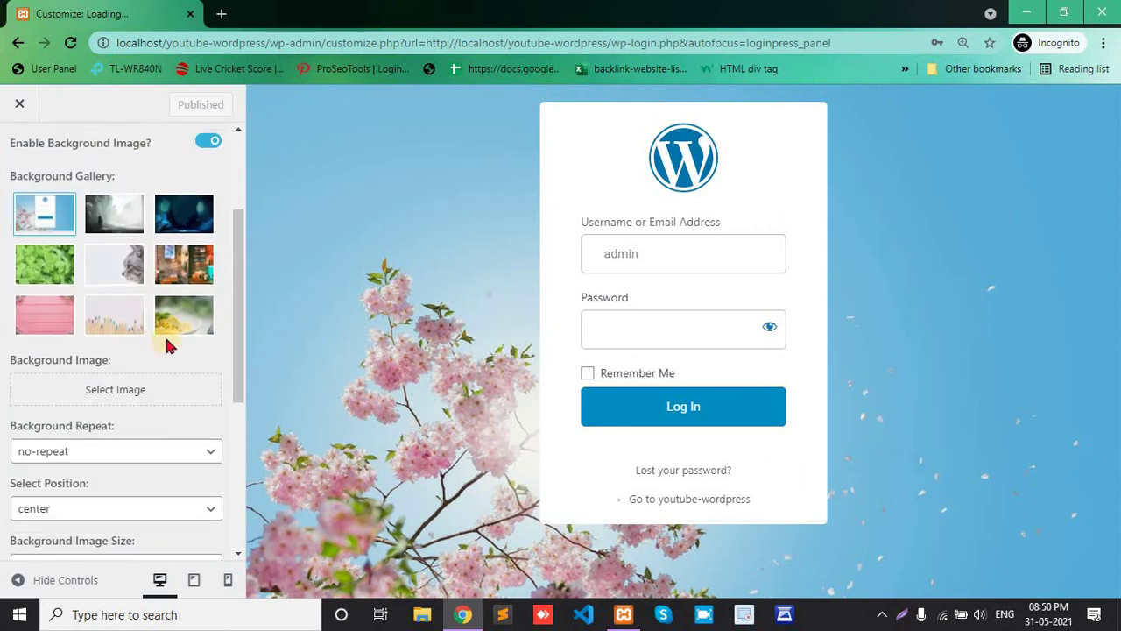
{"action": "left_click", "coordinate": [119, 223]}
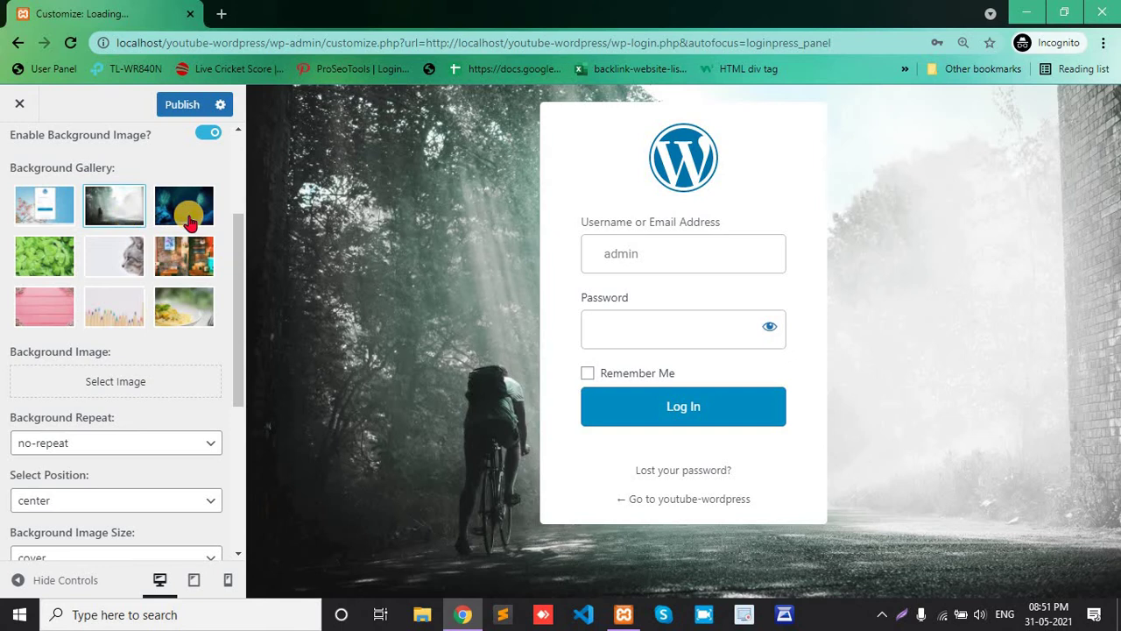
{"action": "left_click", "coordinate": [185, 210]}
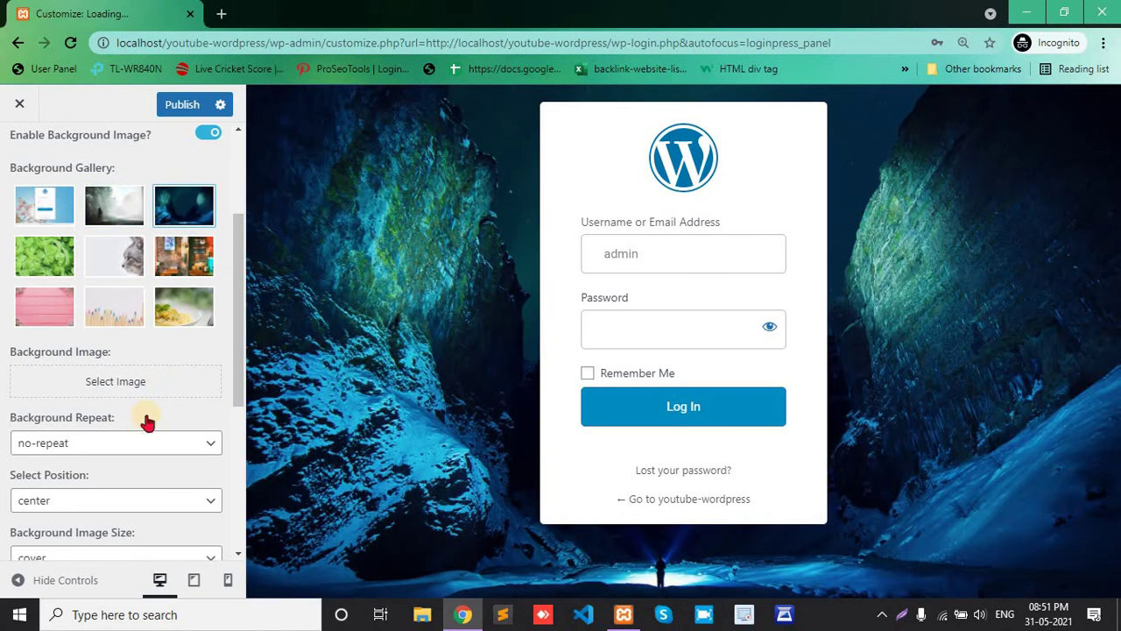
{"action": "scroll", "coordinate": [143, 419], "scroll_direction": "down", "scroll_amount": 1}
{"action": "scroll", "coordinate": [143, 419], "scroll_direction": "up", "scroll_amount": 2}
{"action": "left_click", "coordinate": [183, 104]}
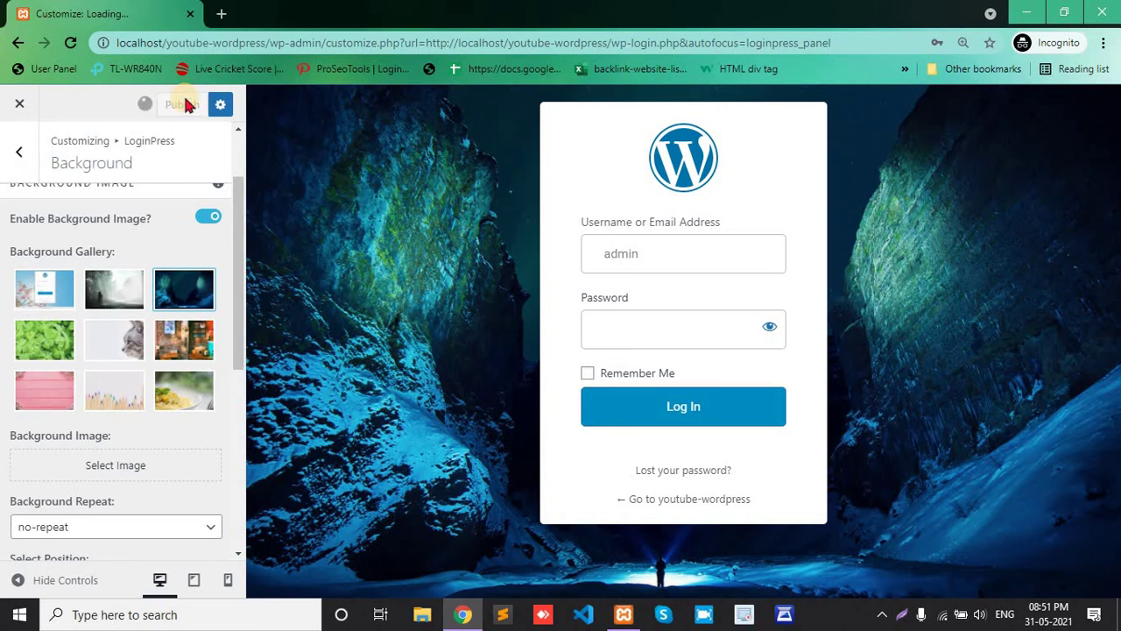
Step: Load localhost/youtube-wordpress/wp-admin in a new tab and log out of the admin account
{"action": "left_click", "coordinate": [222, 15]}
{"action": "type", "text": "localhost/youtube-wordpress"}
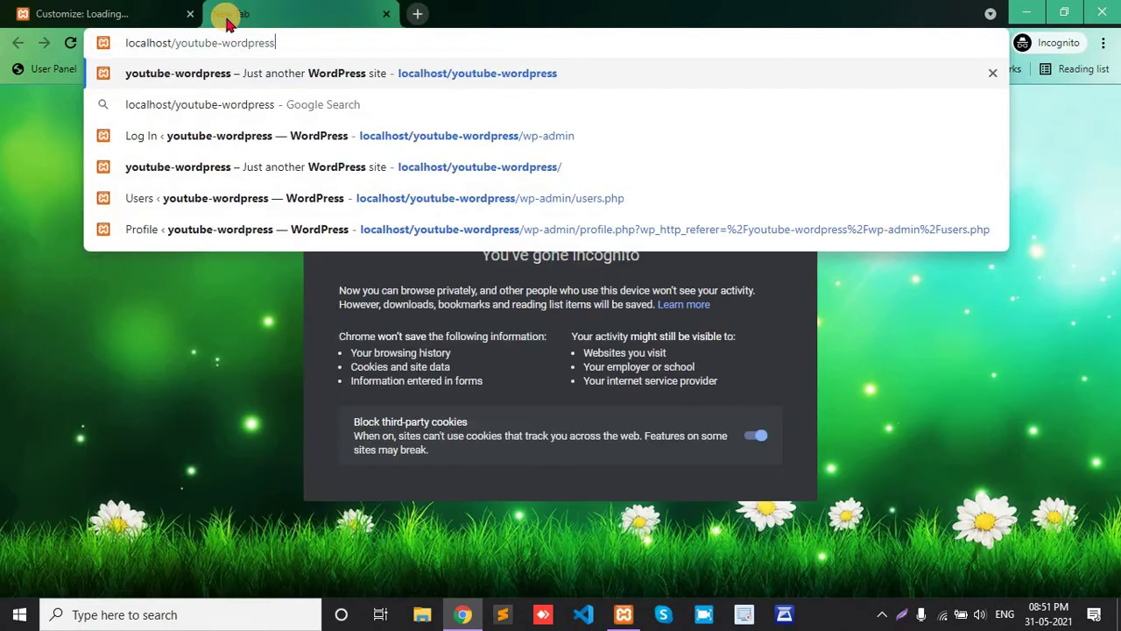
{"action": "type", "text": "/wp"}
{"action": "key", "text": "Return"}
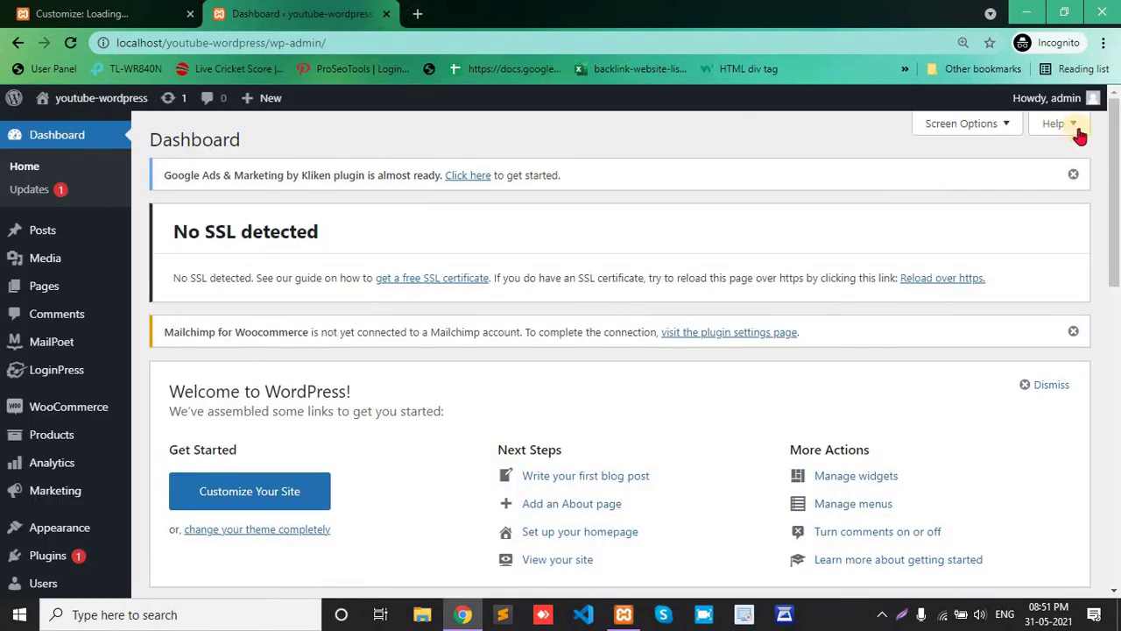
{"action": "mouse_move", "coordinate": [1047, 97]}
{"action": "left_click", "coordinate": [998, 181]}
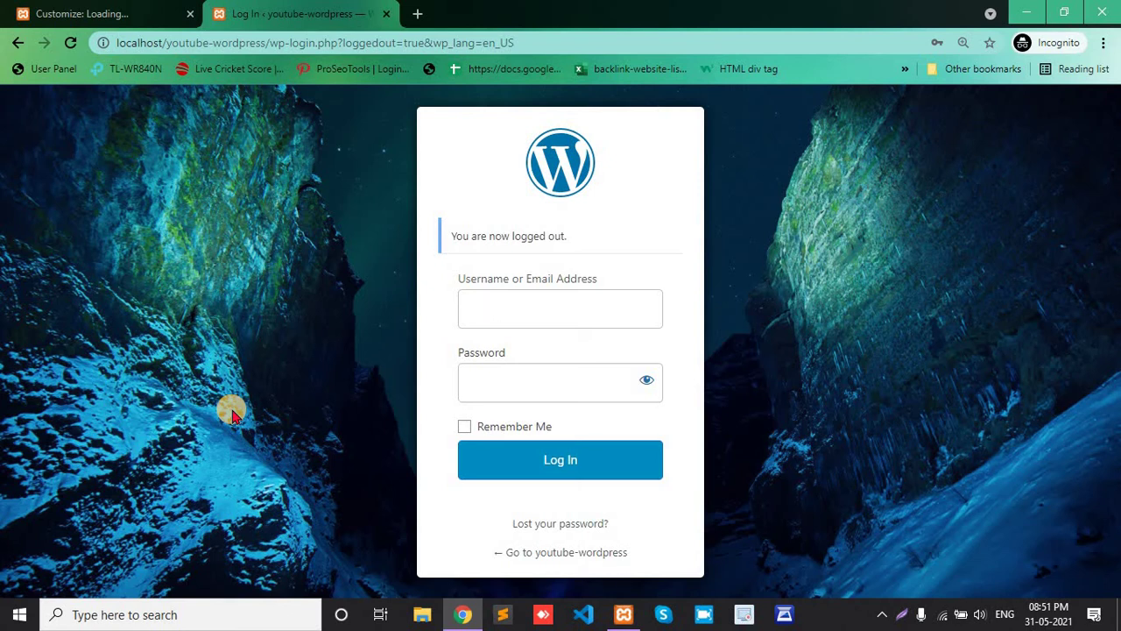
Step: Choose the green clover login background, publish it, and place the caret in the address bar
{"action": "left_click", "coordinate": [106, 12]}
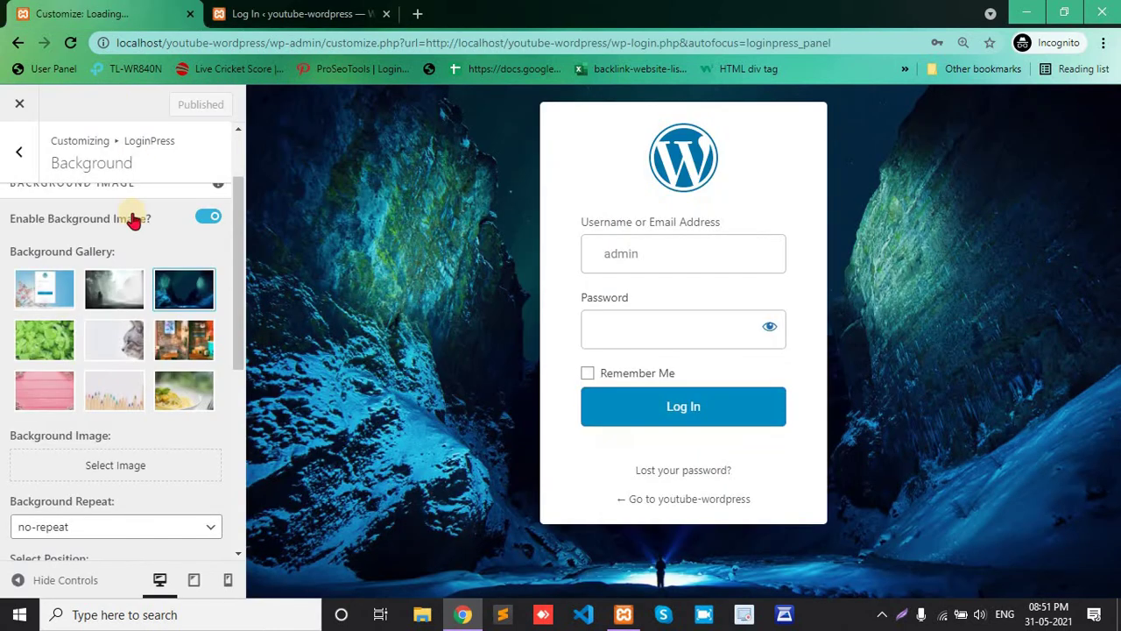
{"action": "left_click", "coordinate": [51, 349]}
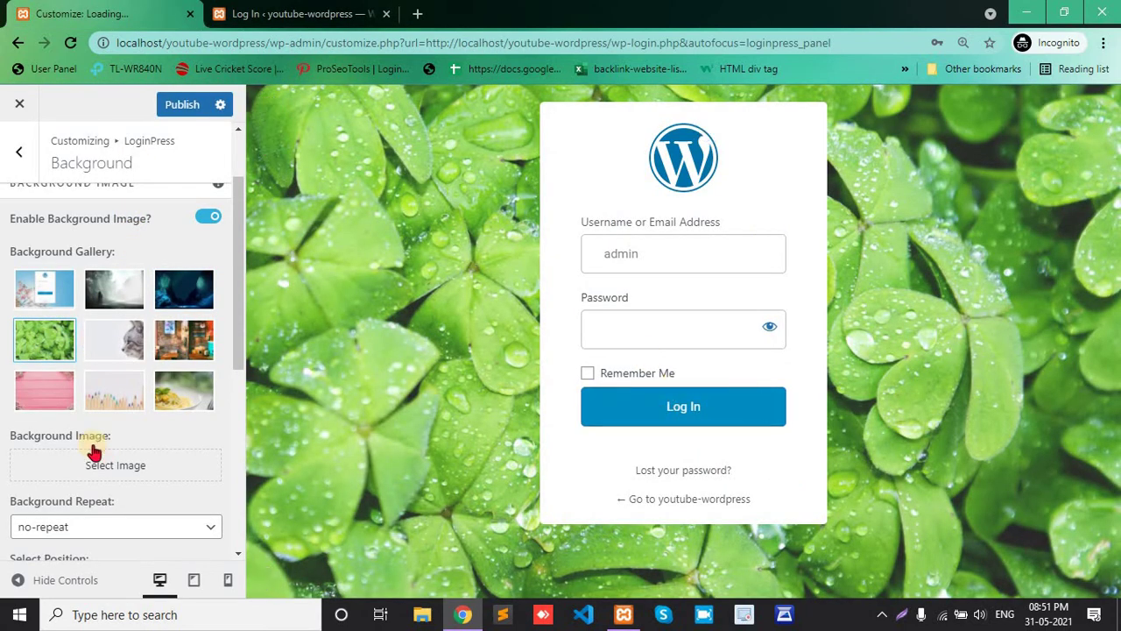
{"action": "left_click", "coordinate": [183, 108]}
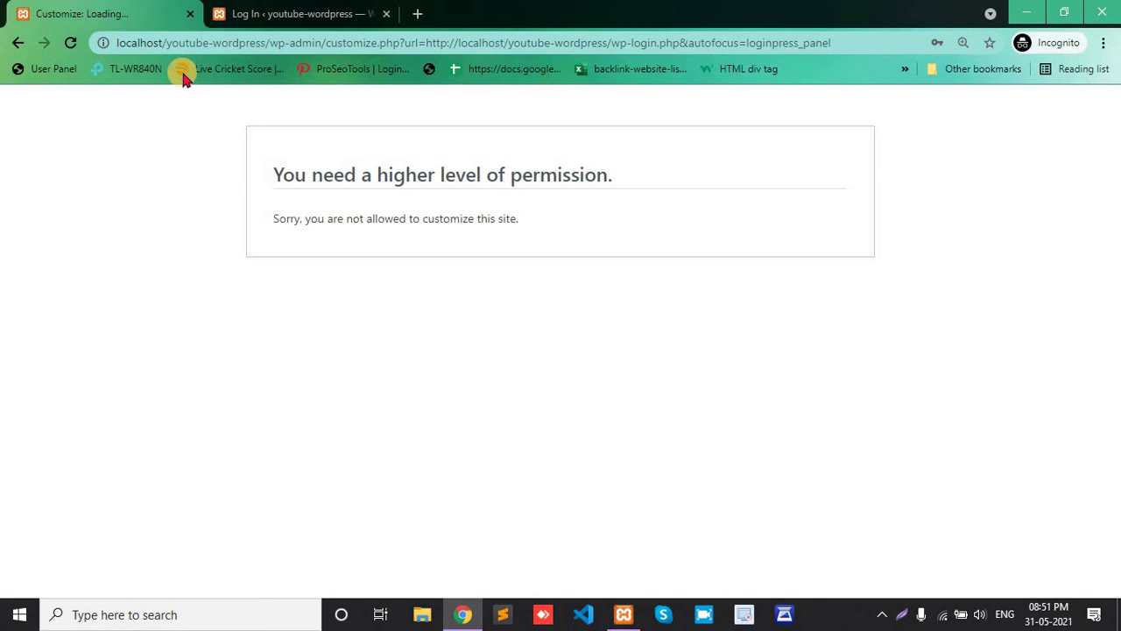
{"action": "left_click", "coordinate": [166, 42]}
{"action": "left_click", "coordinate": [165, 43]}
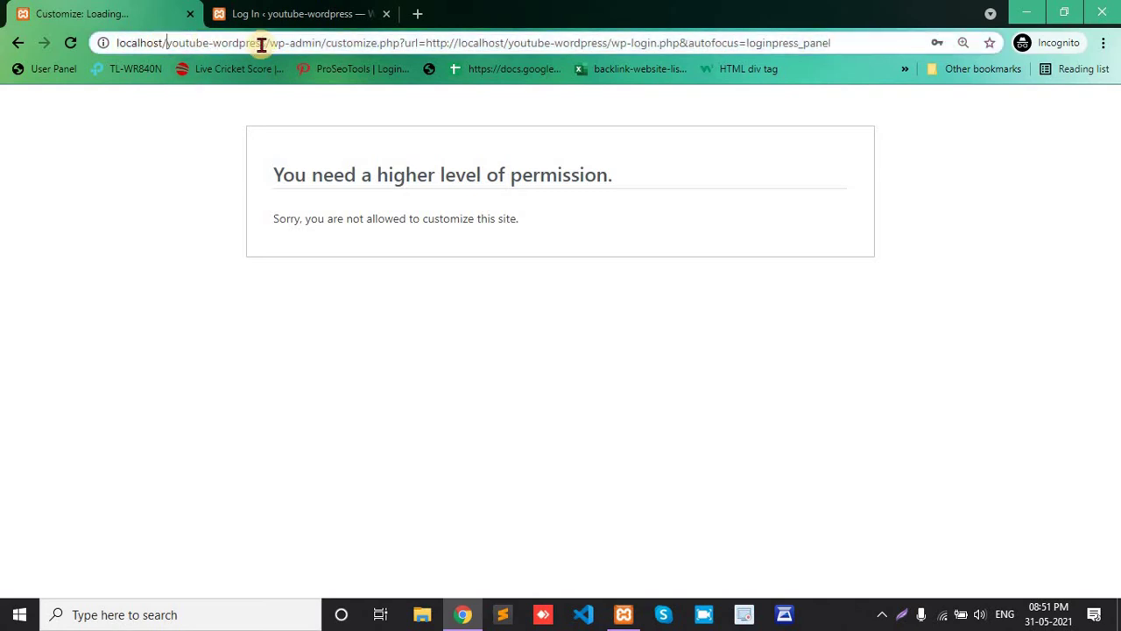
Step: Trim the address to localhost/youtube-wordpress/wp-admin and confirm leaving the customizer page
{"action": "left_click", "coordinate": [323, 43]}
{"action": "left_click", "coordinate": [782, 43], "text": "shift"}
{"action": "left_click", "coordinate": [890, 43], "text": "shift"}
{"action": "key", "text": "BackSpace"}
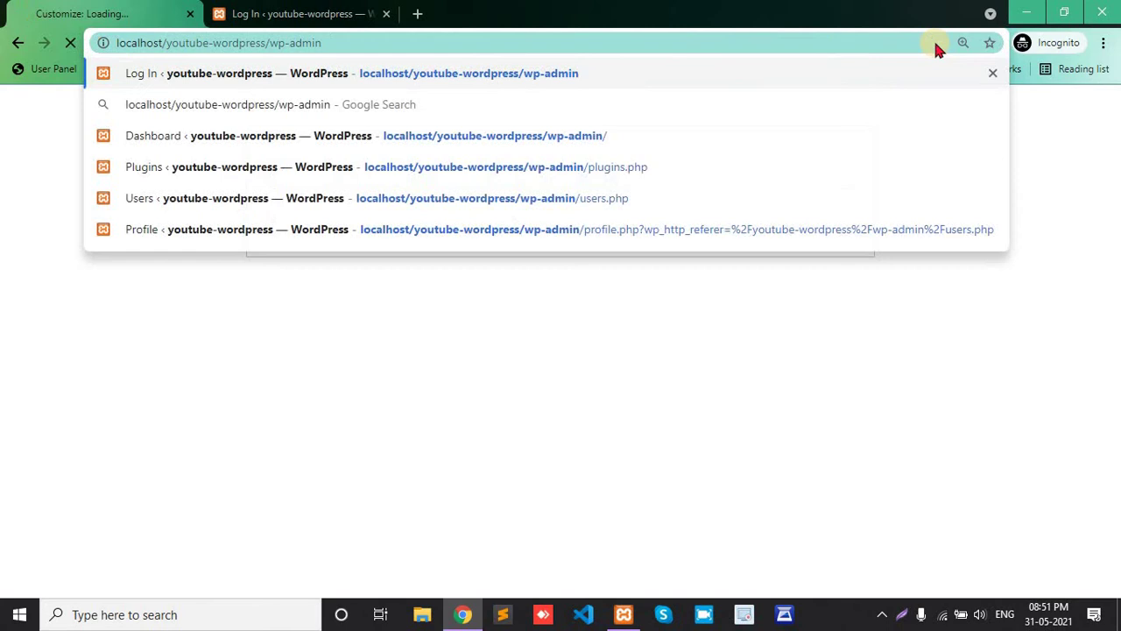
{"action": "key", "text": "Return"}
{"action": "left_click", "coordinate": [645, 135]}
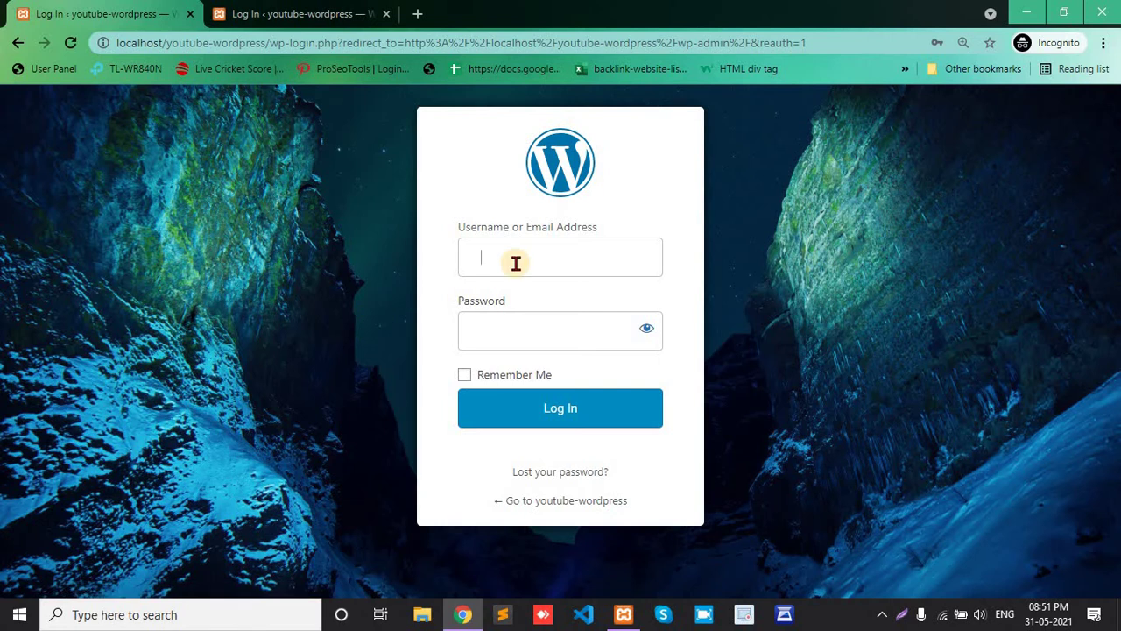
Step: Sign back in as admin using the autofilled saved credentials
{"action": "left_click", "coordinate": [518, 299]}
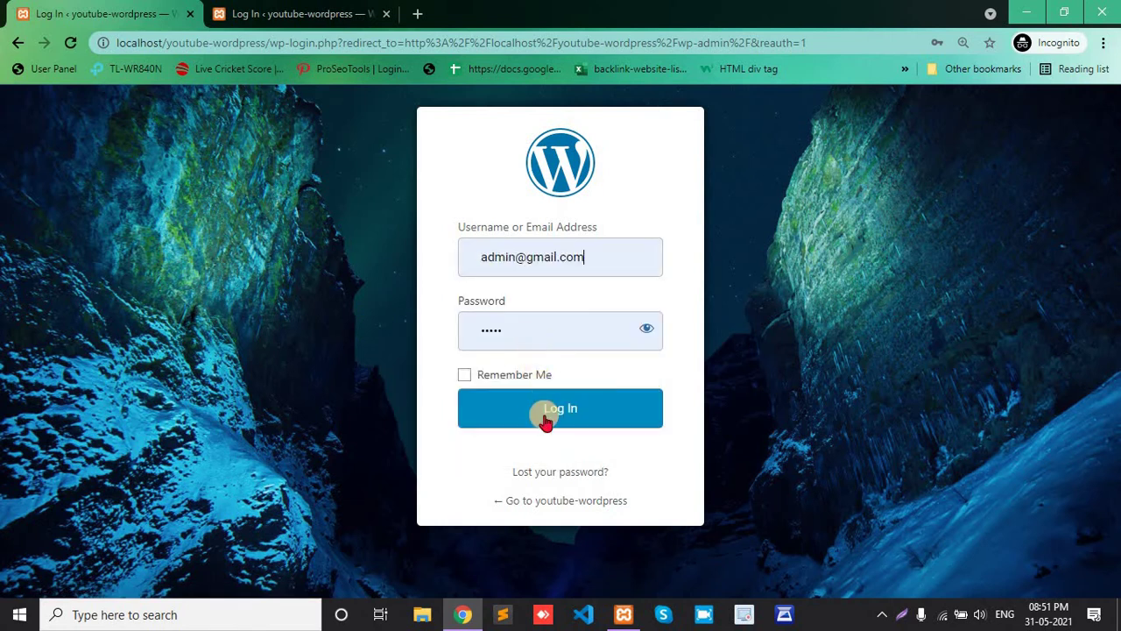
{"action": "left_click", "coordinate": [545, 421]}
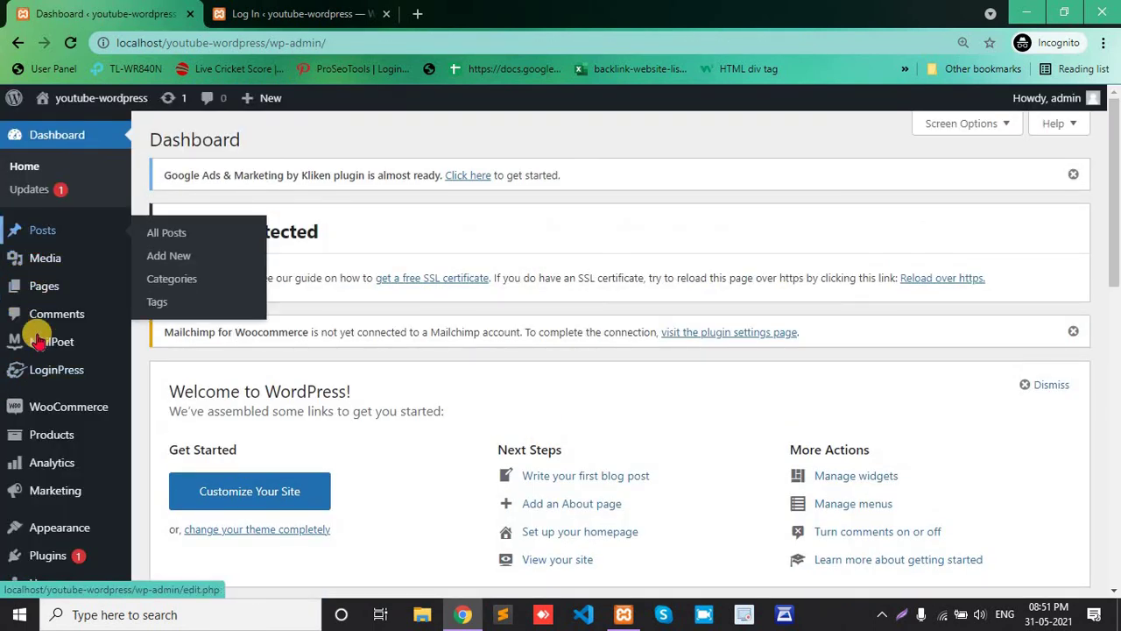
Step: Reopen the Customizer from the LoginPress settings page's Customizer submenu
{"action": "left_click", "coordinate": [46, 366]}
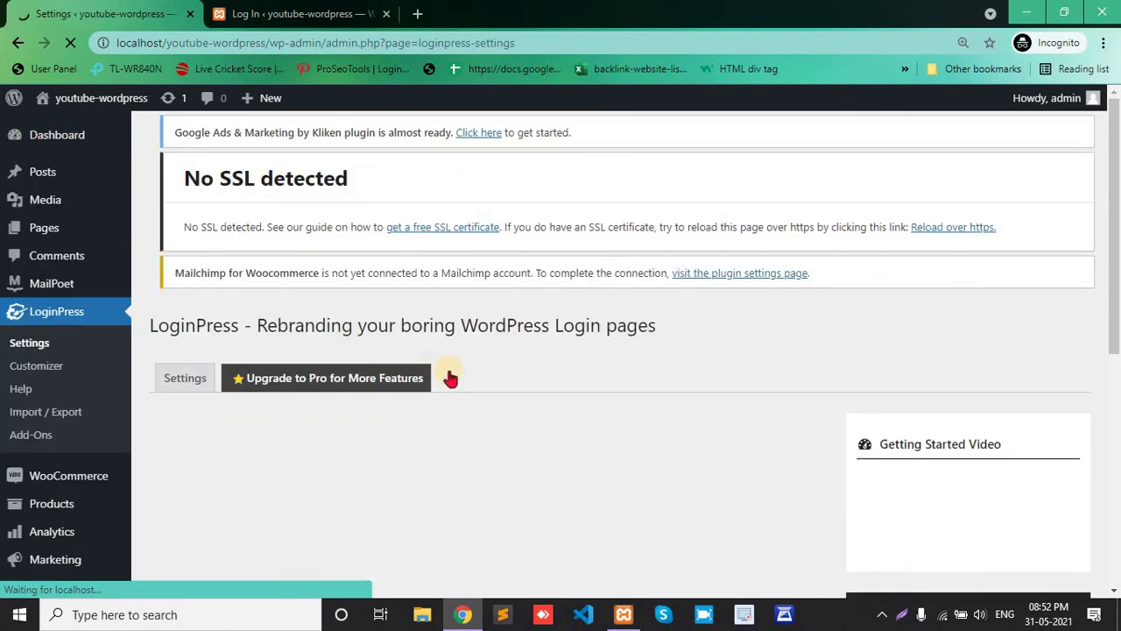
{"action": "scroll", "coordinate": [450, 377], "scroll_direction": "down", "scroll_amount": 2}
{"action": "scroll", "coordinate": [449, 377], "scroll_direction": "down", "scroll_amount": 2}
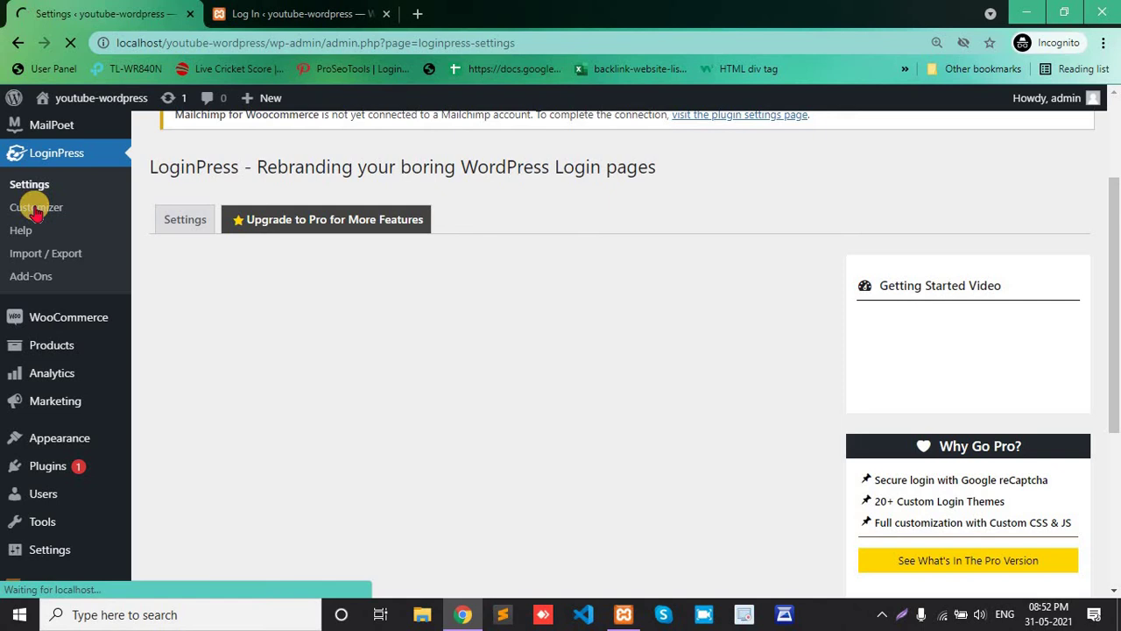
{"action": "left_click", "coordinate": [35, 210]}
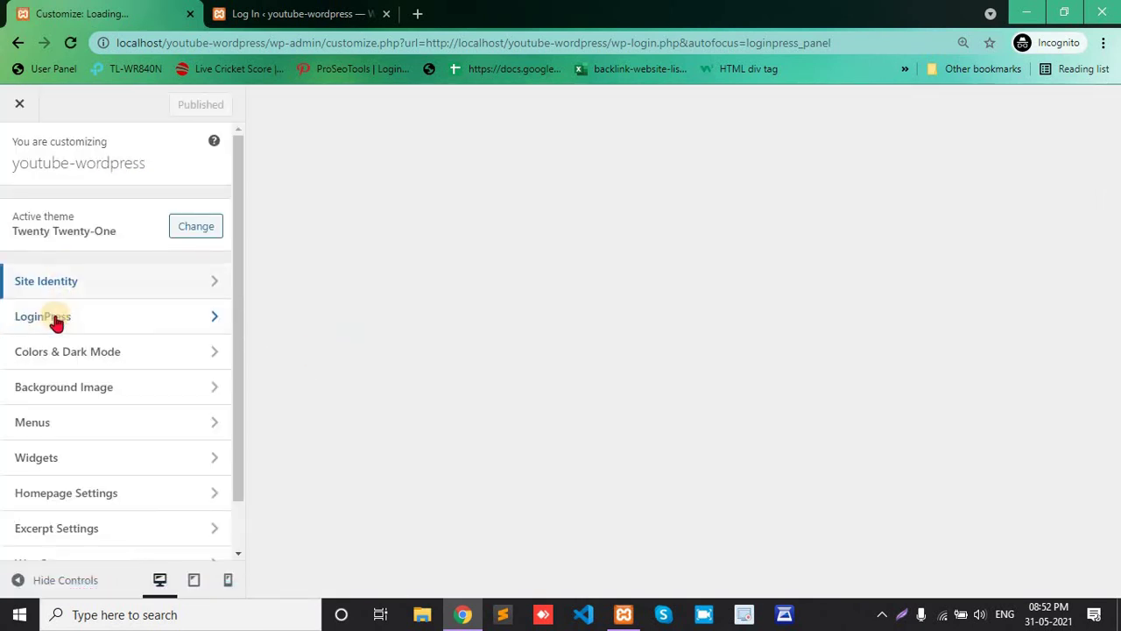
Step: Preview the cat, then publish the green clover LoginPress background and switch to the login tab
{"action": "left_click", "coordinate": [55, 318]}
{"action": "left_click", "coordinate": [136, 281]}
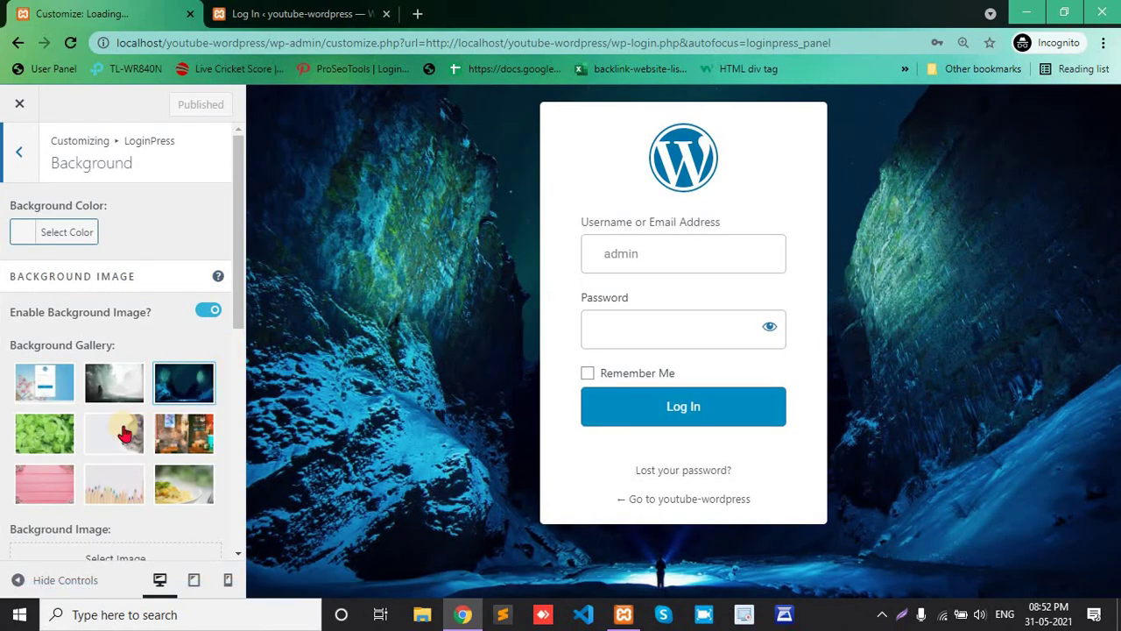
{"action": "left_click", "coordinate": [145, 432]}
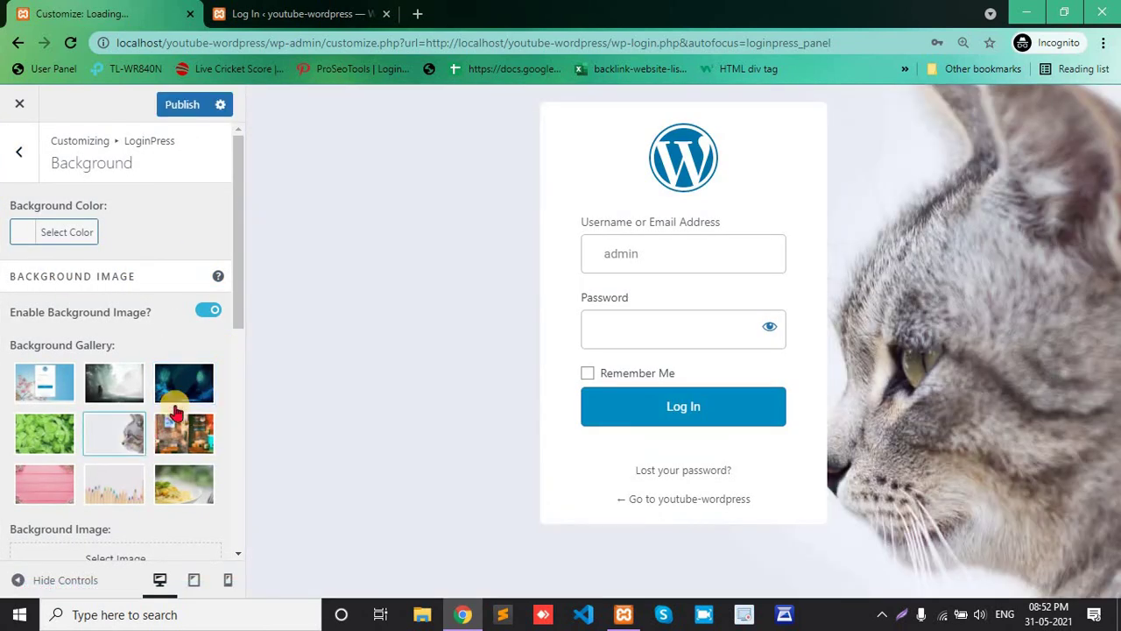
{"action": "left_click", "coordinate": [45, 435]}
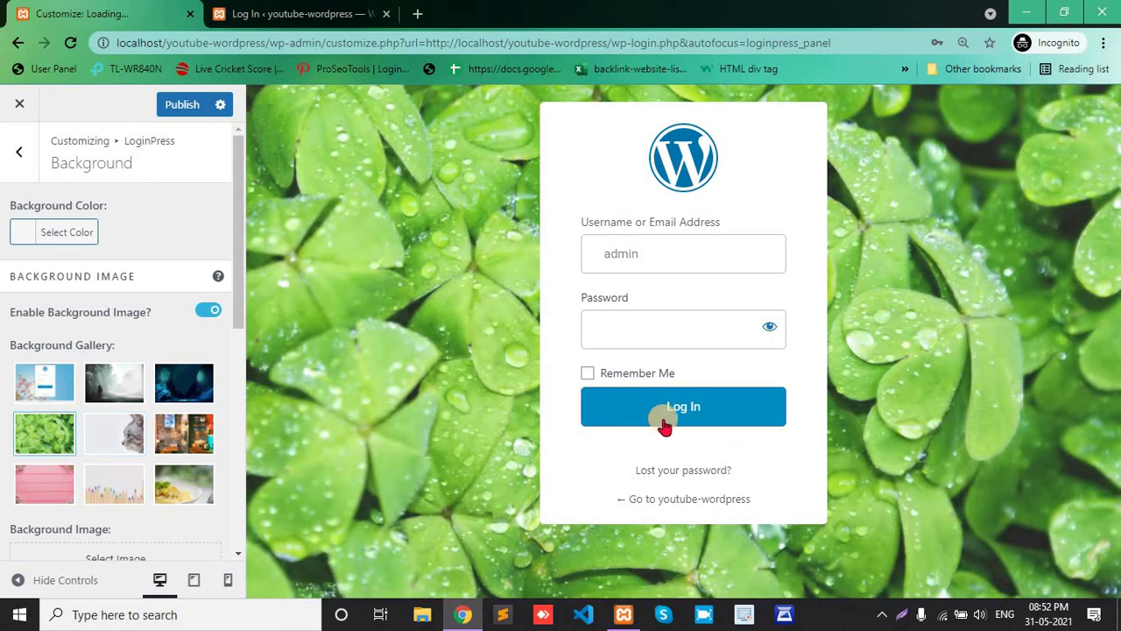
{"action": "left_click", "coordinate": [182, 104]}
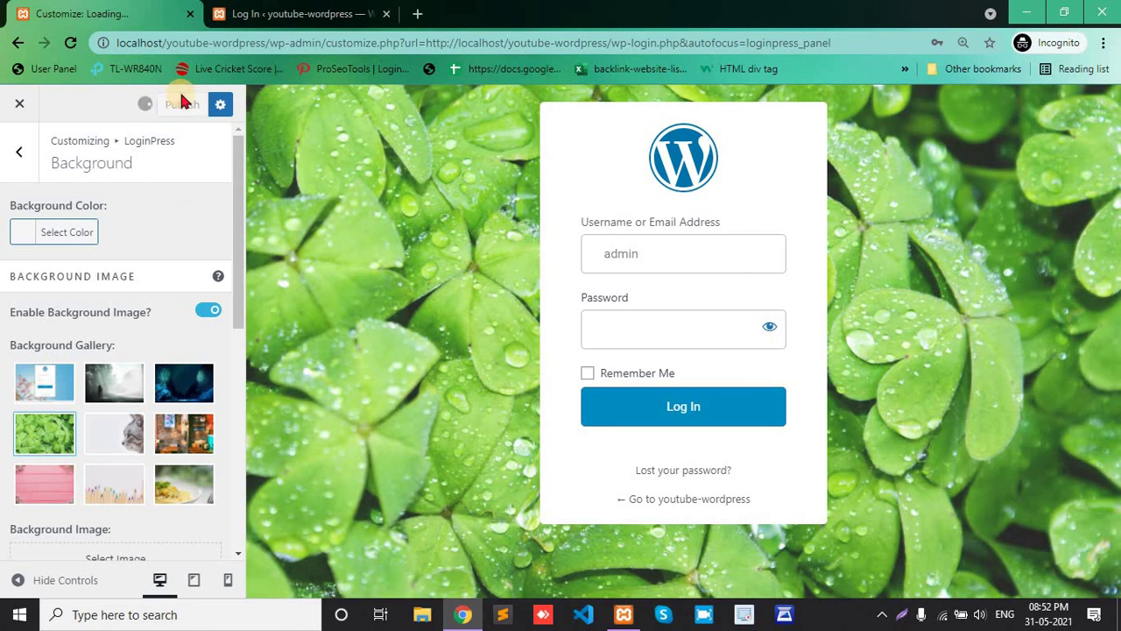
{"action": "left_click", "coordinate": [302, 13]}
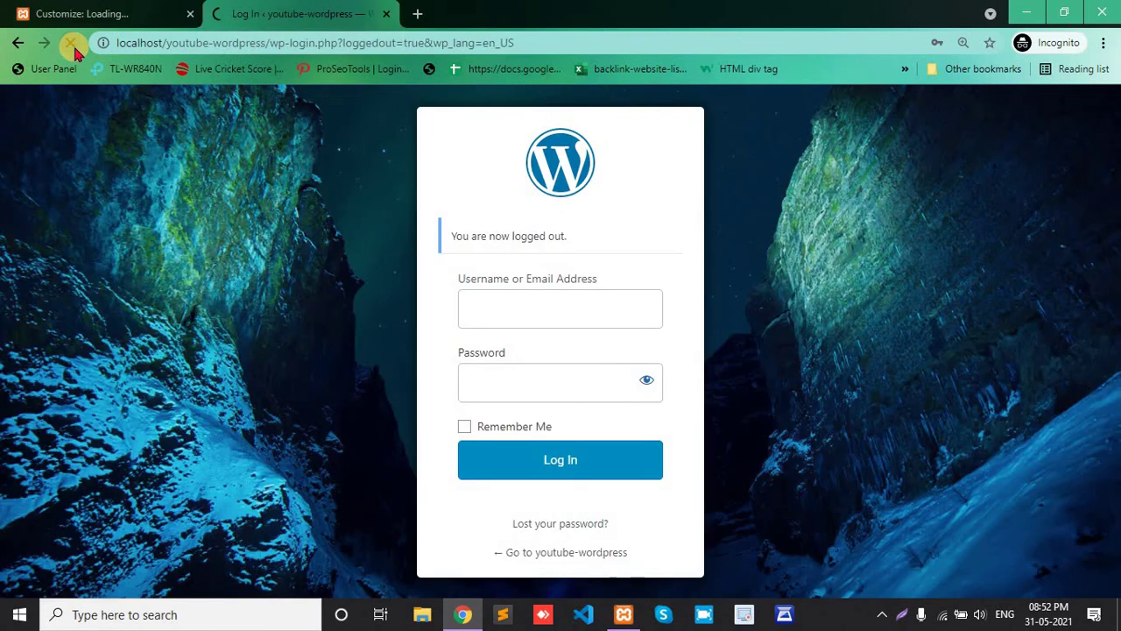